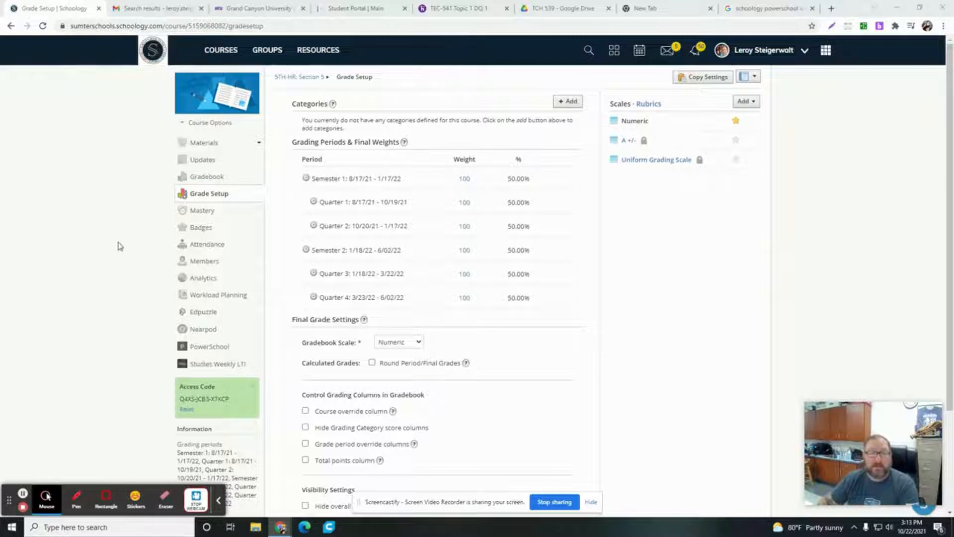
Create a grading category named Major in the course's grade setup
click(206, 197)
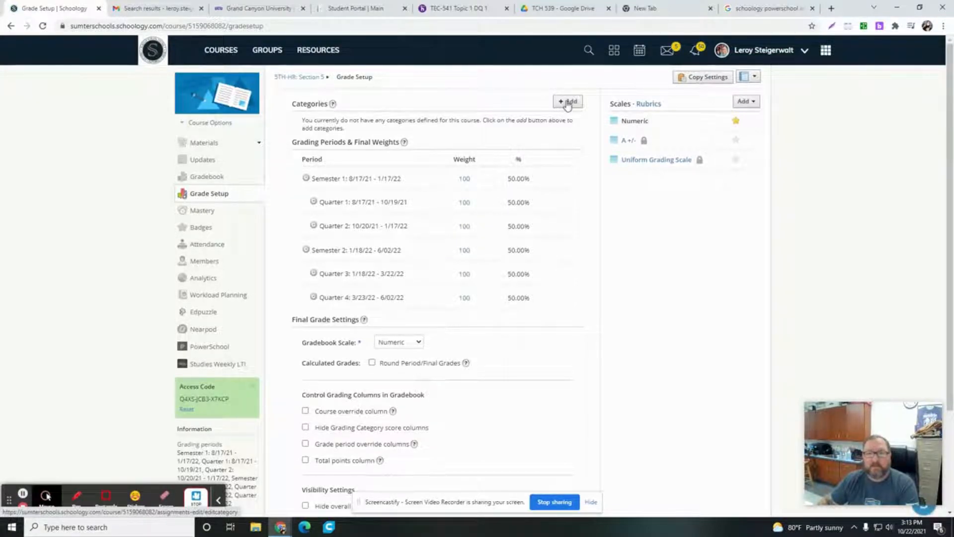
click(567, 103)
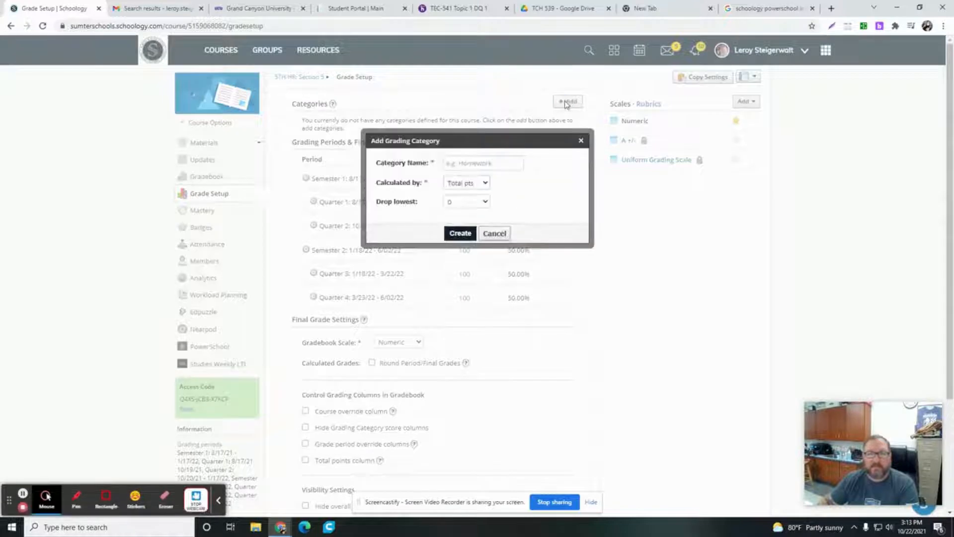
click(488, 164)
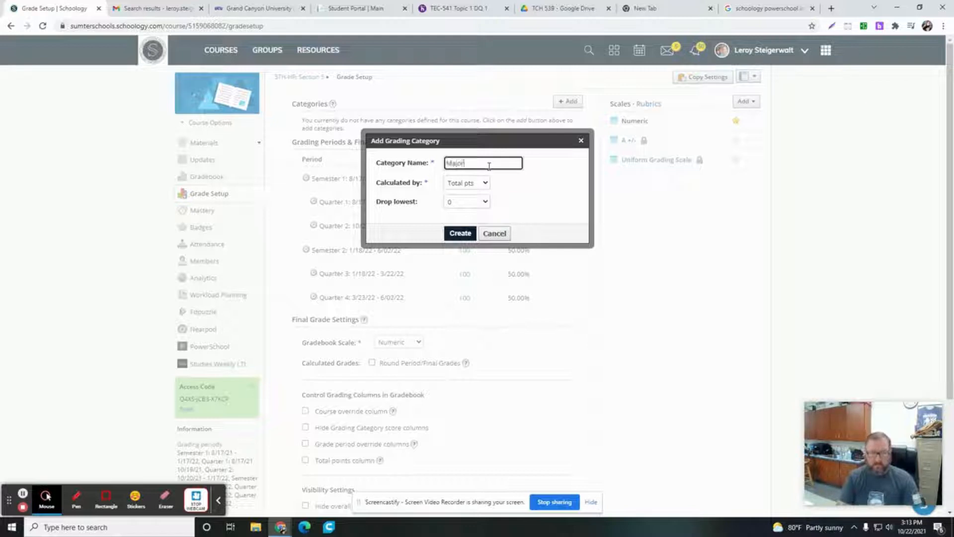
click(452, 232)
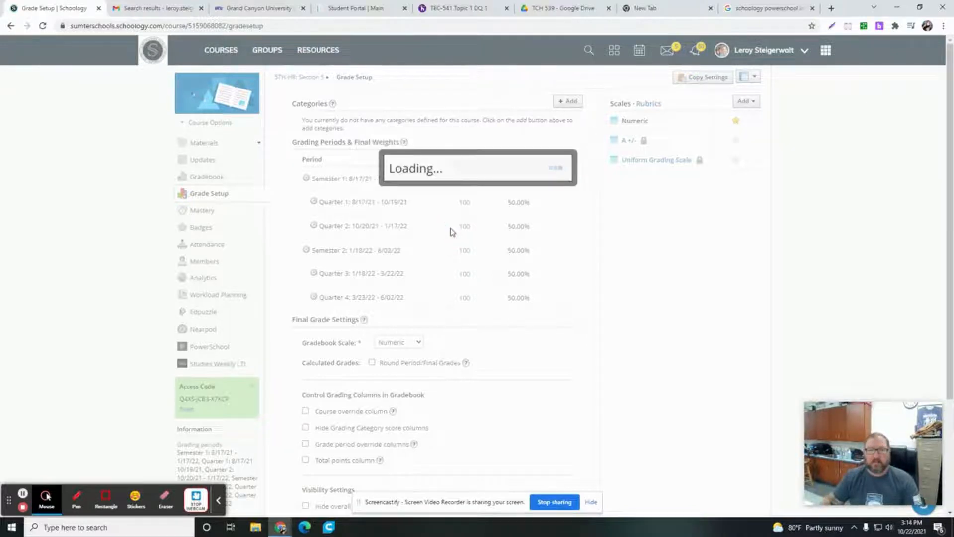
Add a second grading category named Minor
click(568, 121)
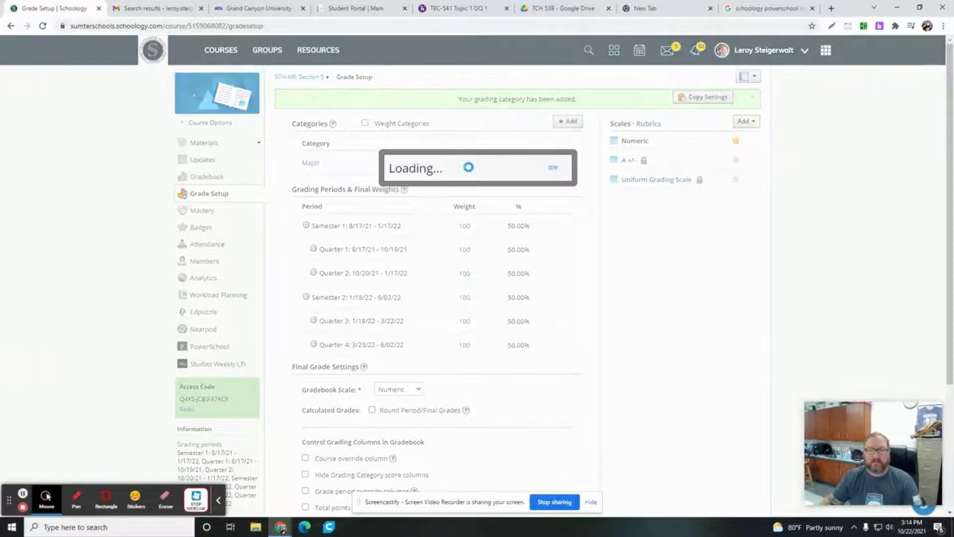
click(462, 164)
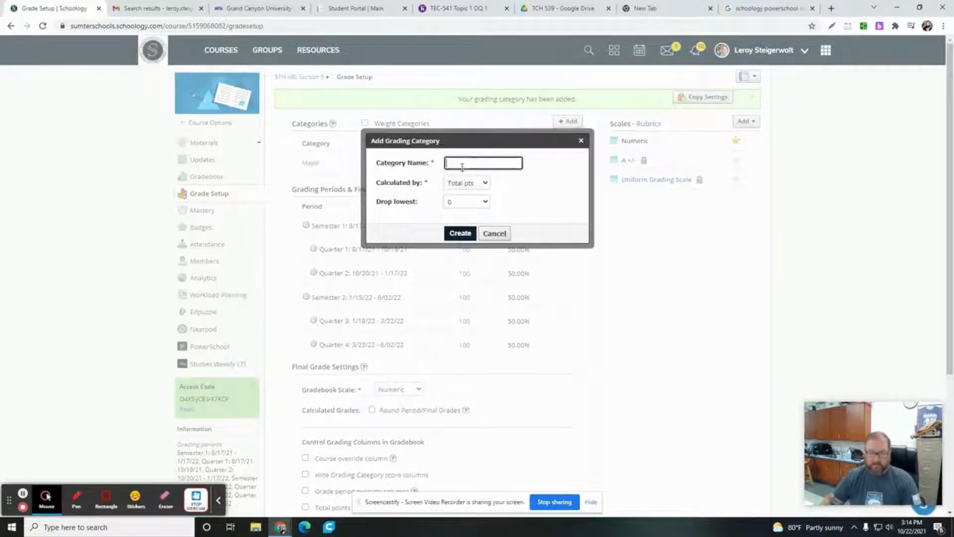
text(Minor)
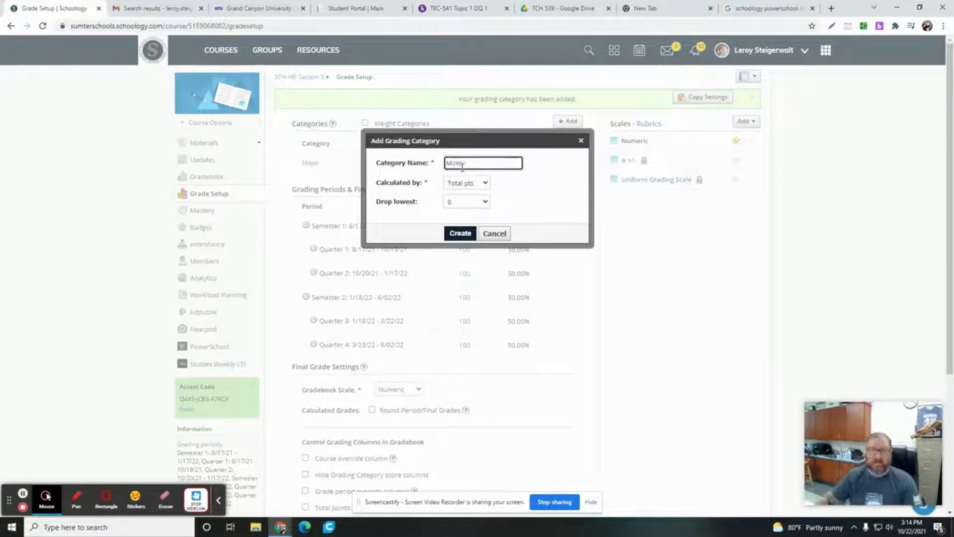
click(459, 233)
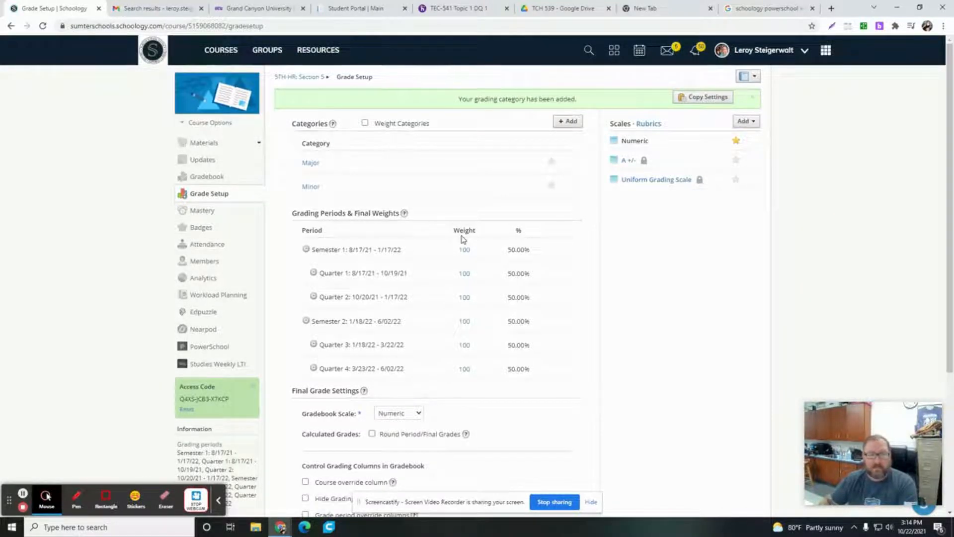
Turn on category weighting and set the Major category's weight to 40
click(365, 124)
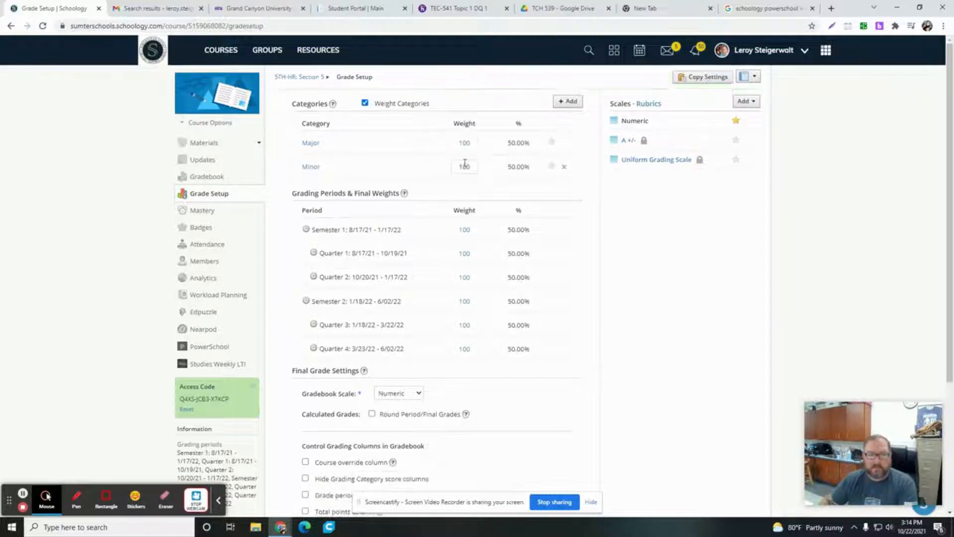
click(470, 142)
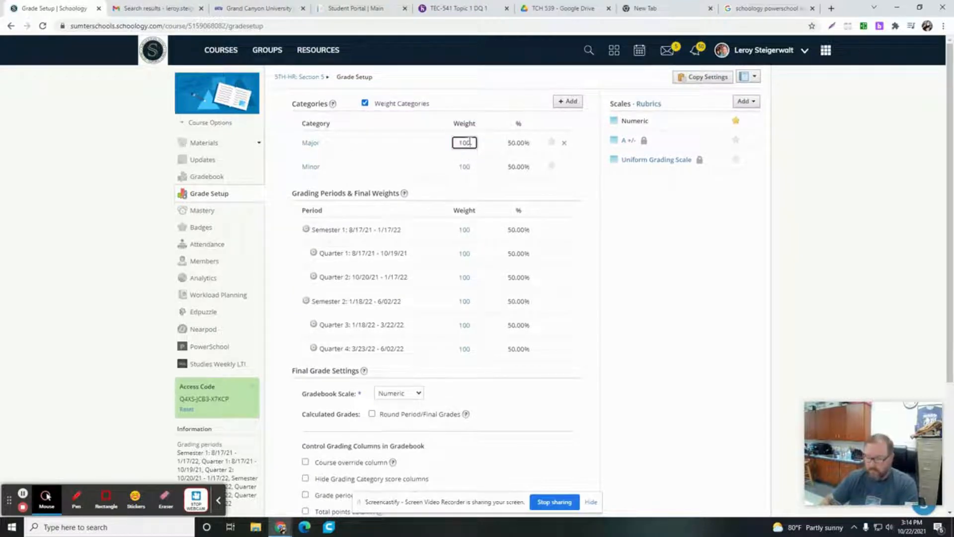
key(BackSpace)
key(BackSpace)
key(BackSpace)
text(4)
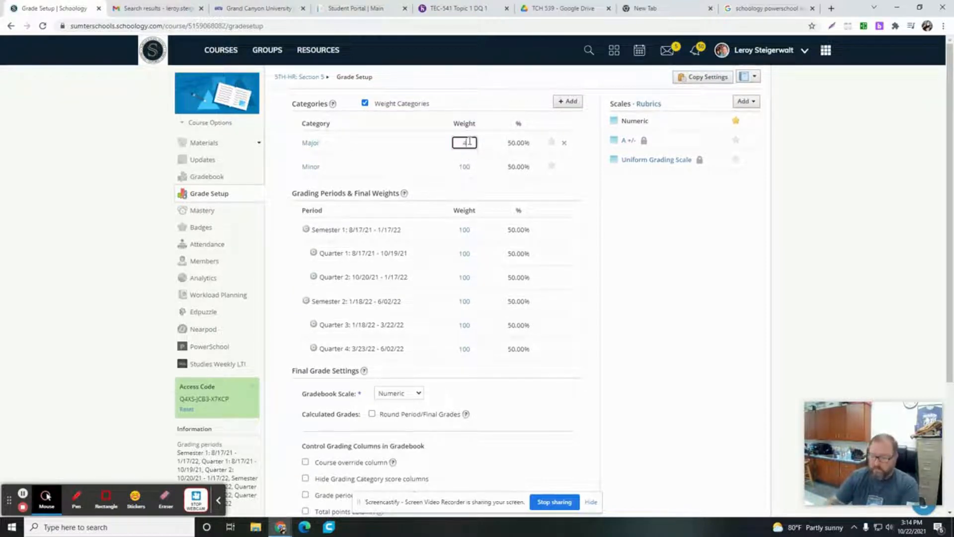
text(0)
key(Return)
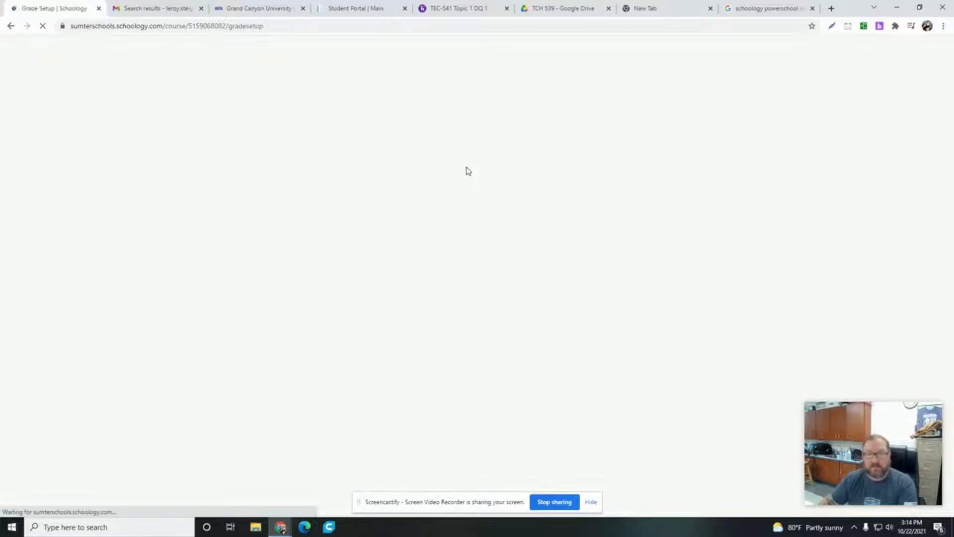
Set the Minor category's weight to 60
click(465, 186)
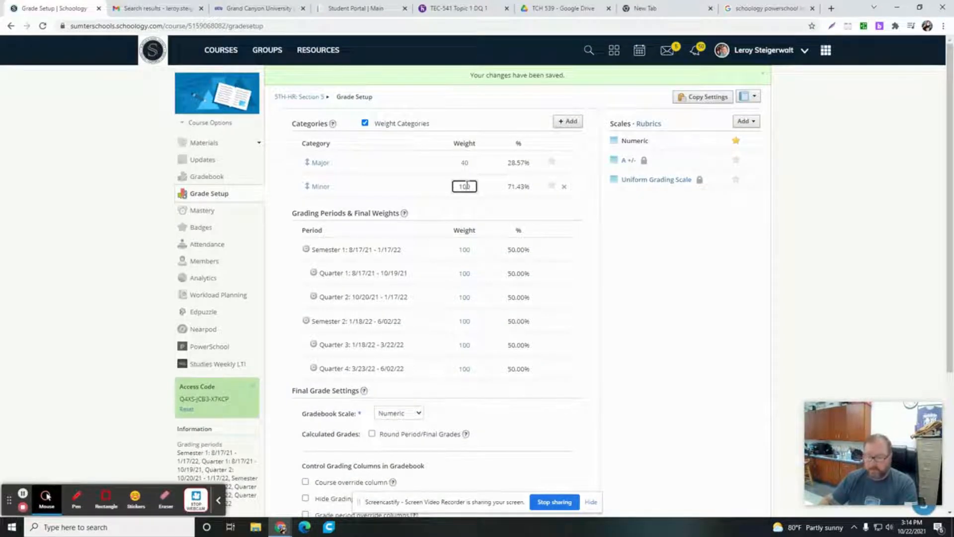
text(60)
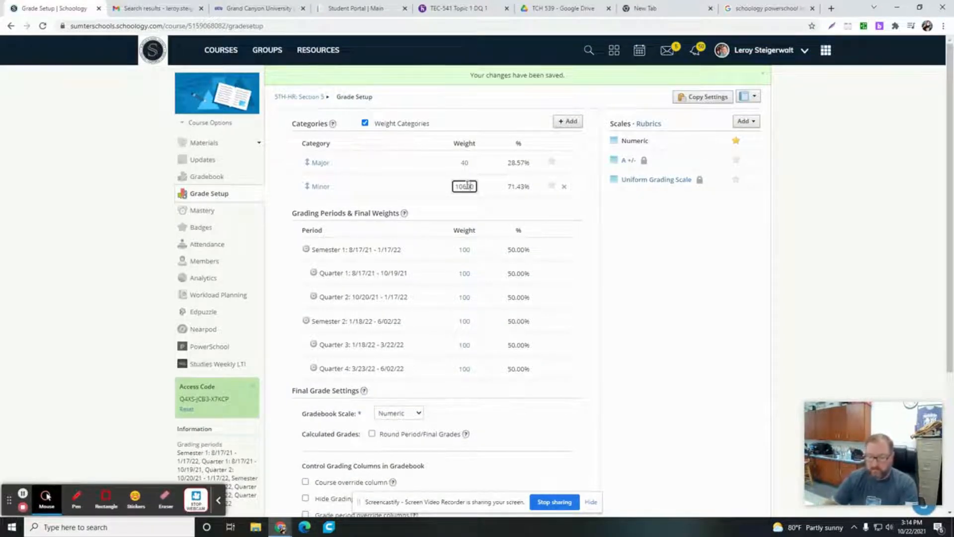
key(Delete)
text(60)
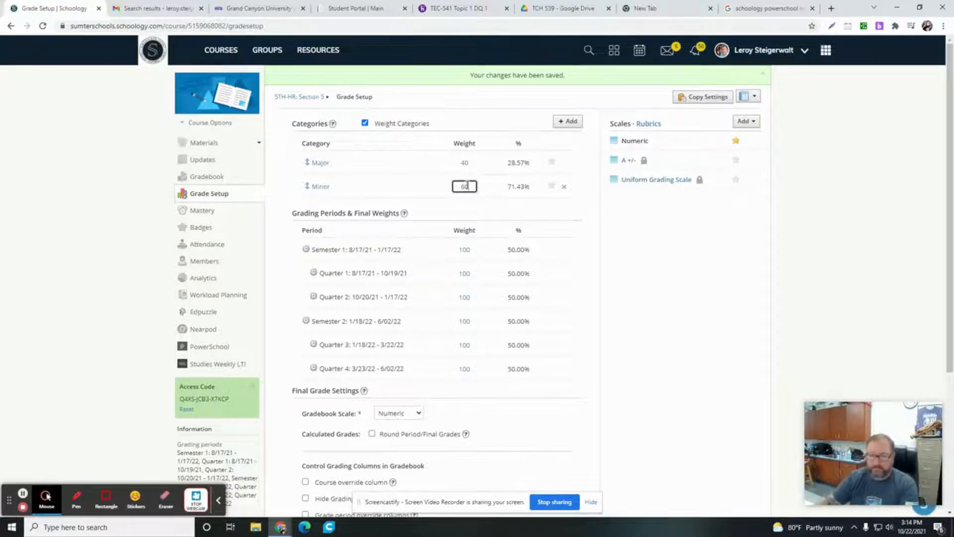
click(425, 181)
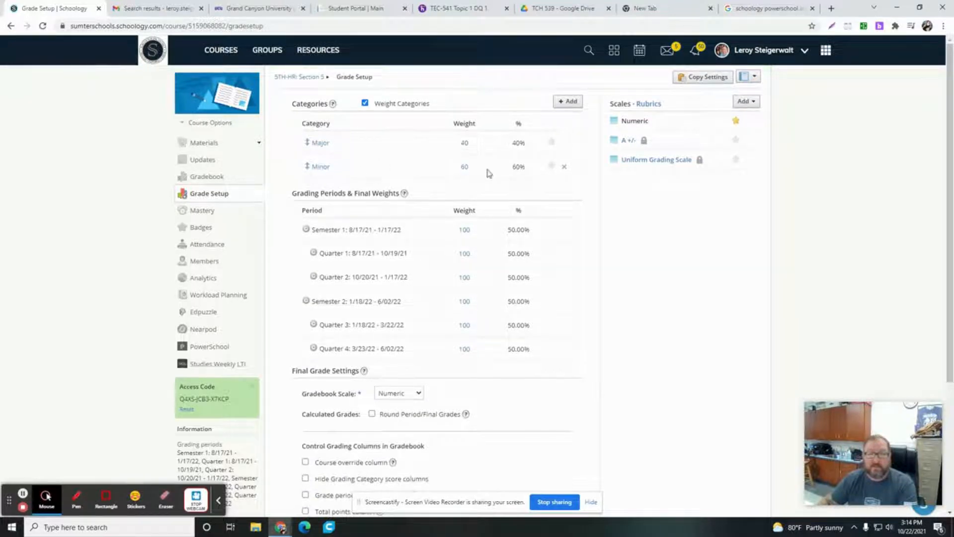
Set the gradebook scale in the final grade settings to Uniform Grading Scale and save the grade setup
scroll(497, 256, down, 3)
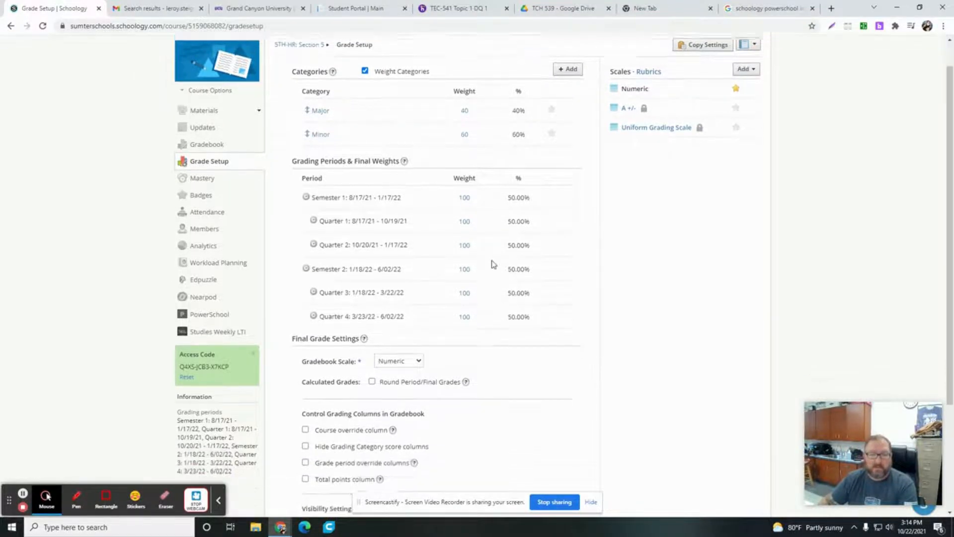
scroll(493, 265, down, 1)
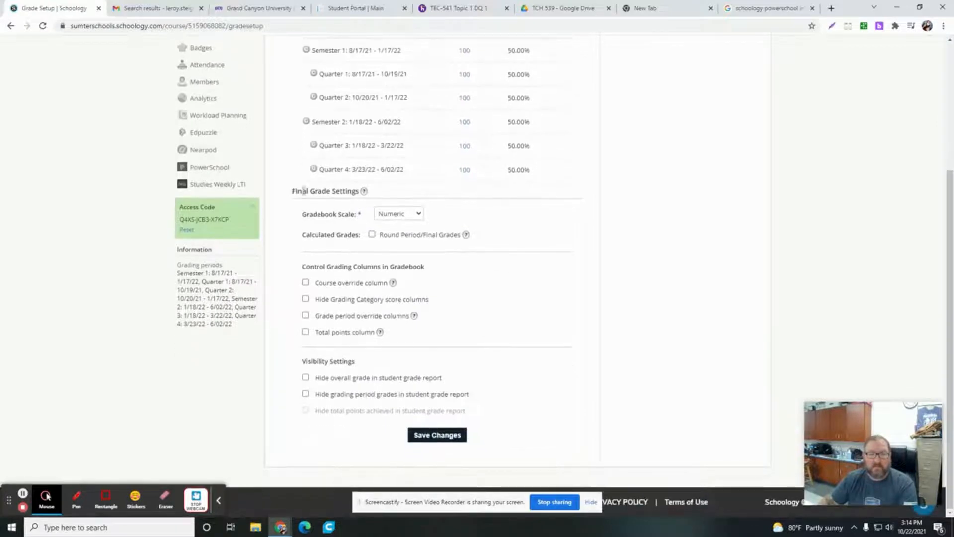
click(420, 215)
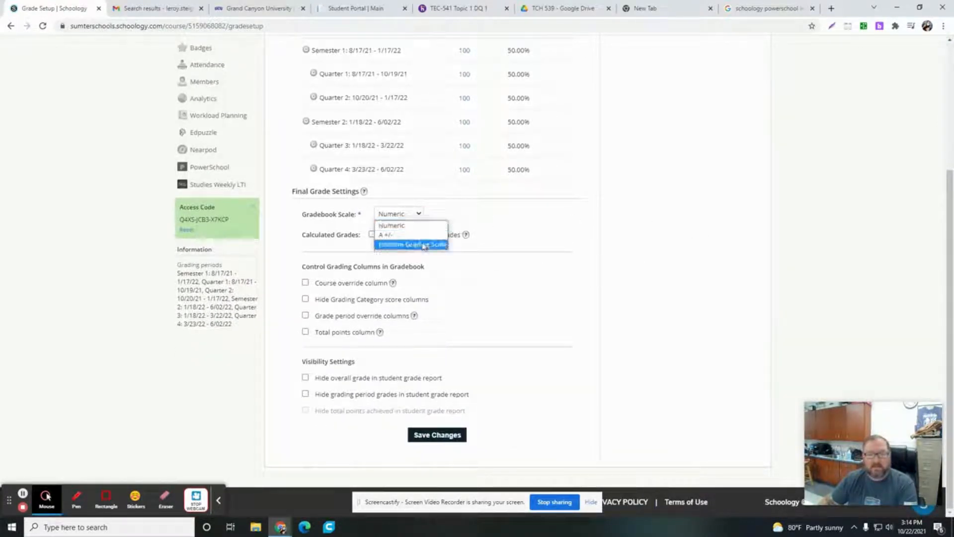
click(423, 245)
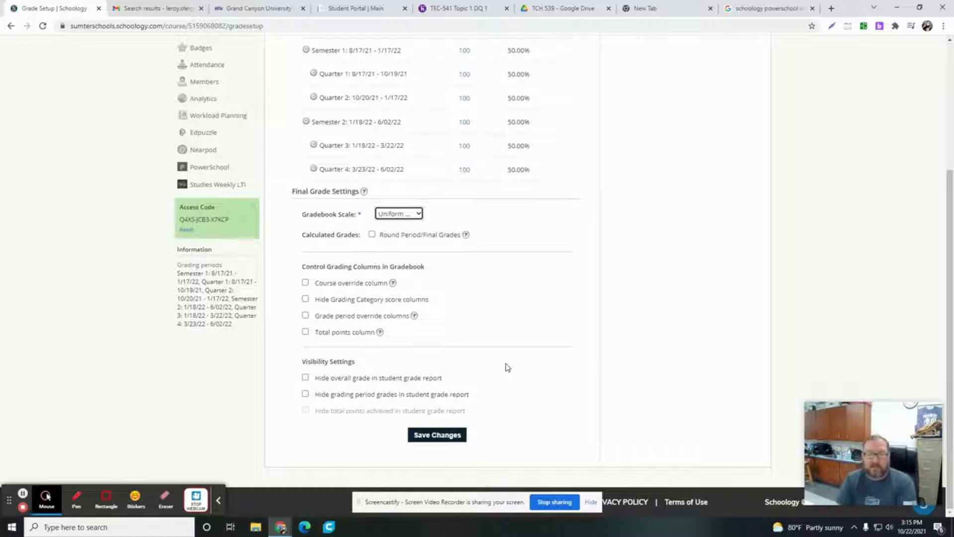
click(434, 437)
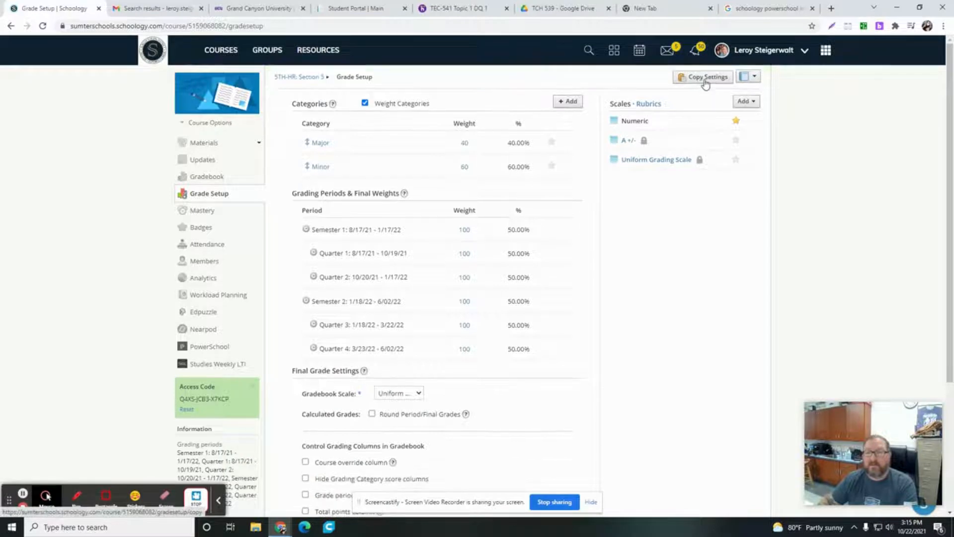
click(706, 80)
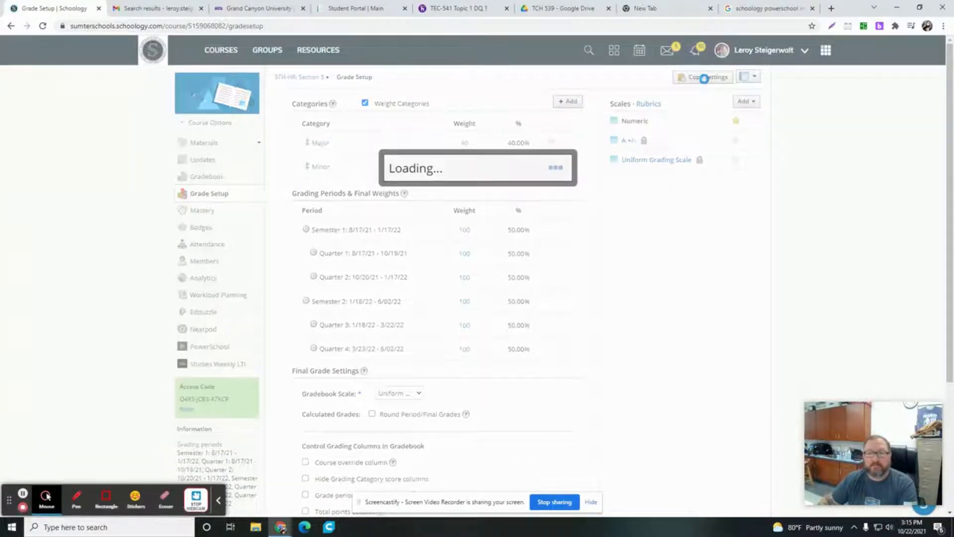
drag(578, 226, 577, 214)
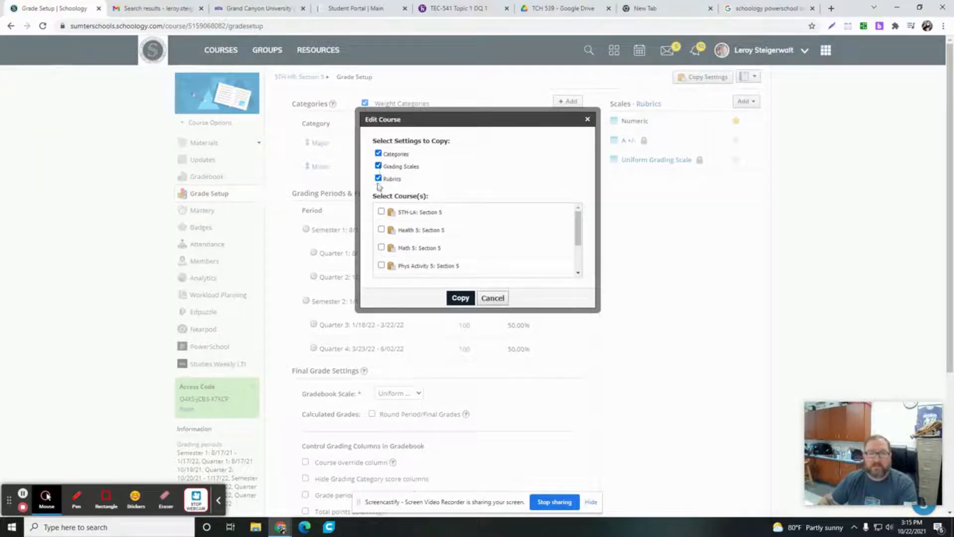
click(382, 248)
scroll(381, 248, down, 2)
click(382, 233)
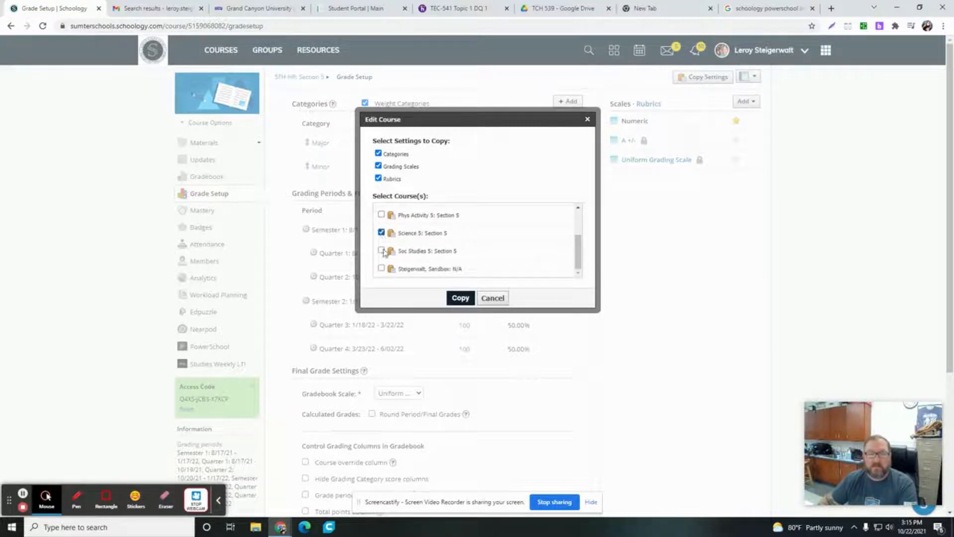
click(381, 250)
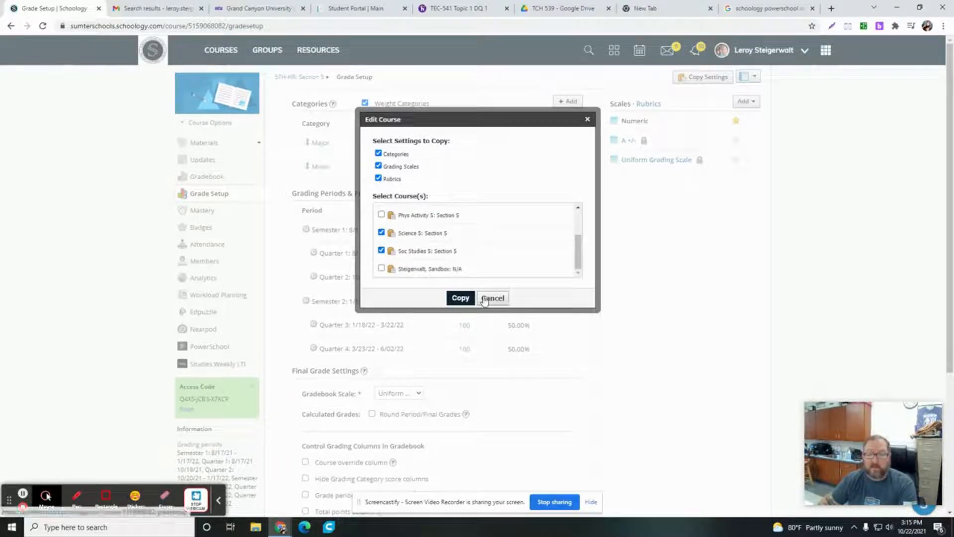
click(502, 299)
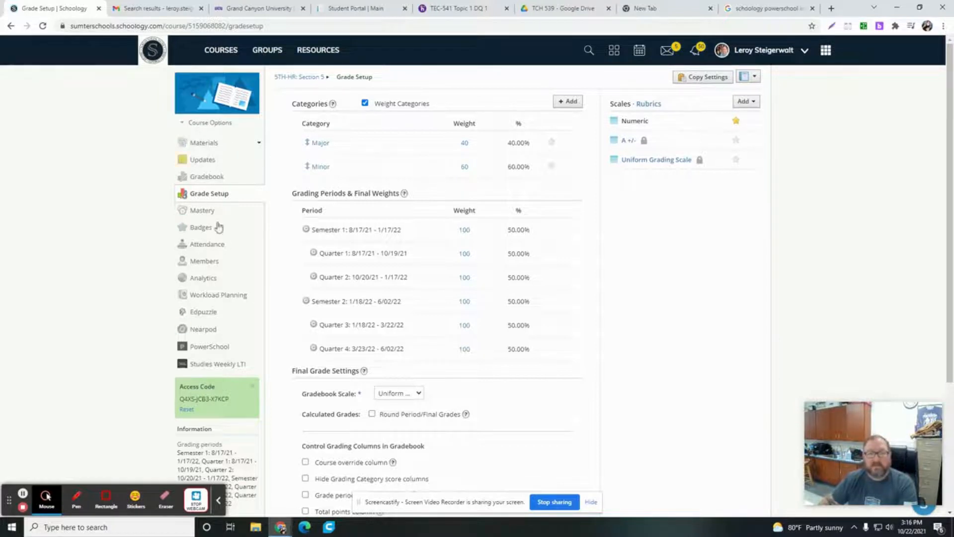
In the PowerSchool configuration, map the Major and Minor categories to their PowerSchool namesakes, enable automatic shortening of assignment titles, and save
click(207, 349)
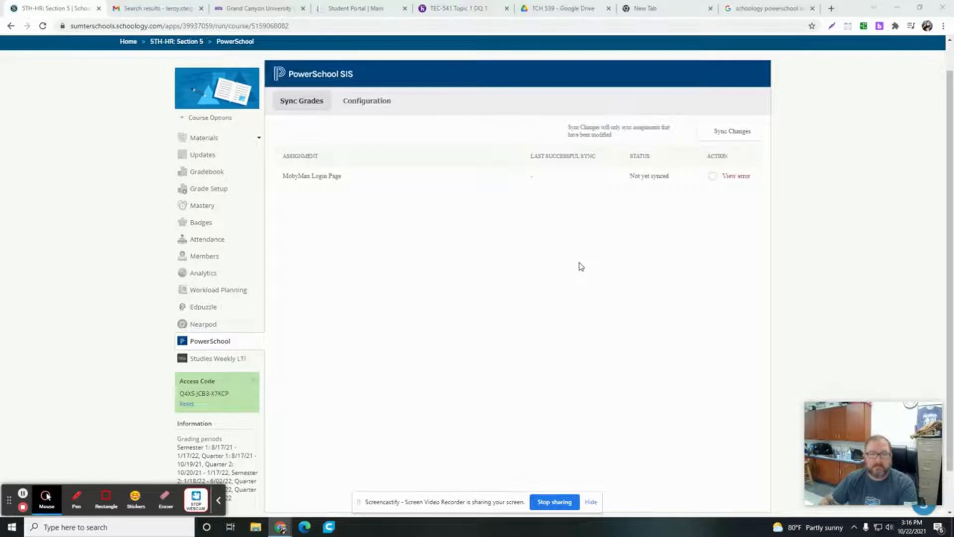
click(365, 102)
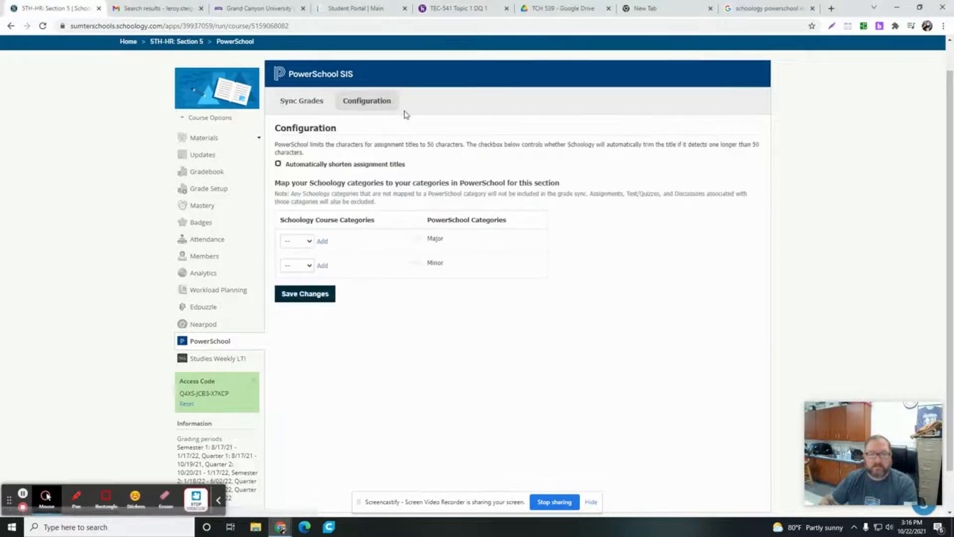
click(309, 243)
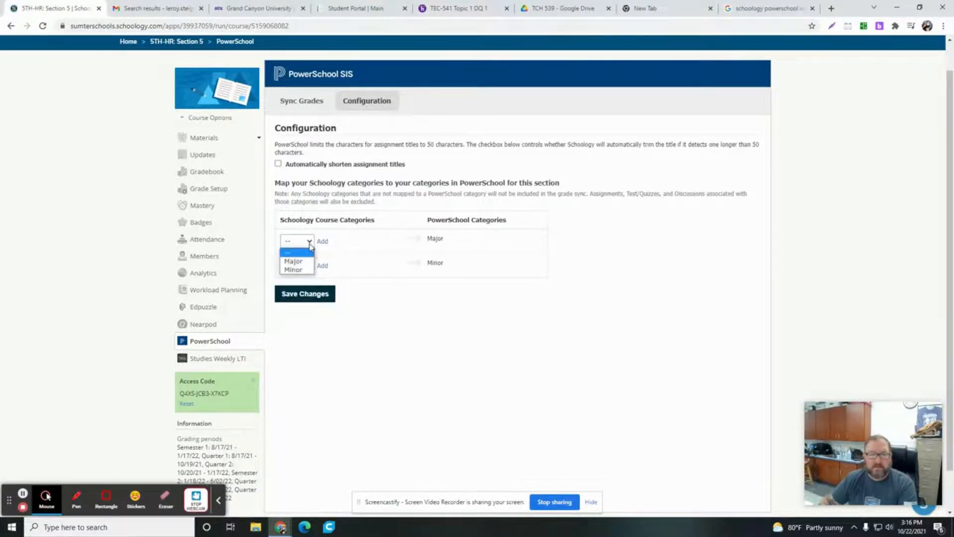
click(298, 261)
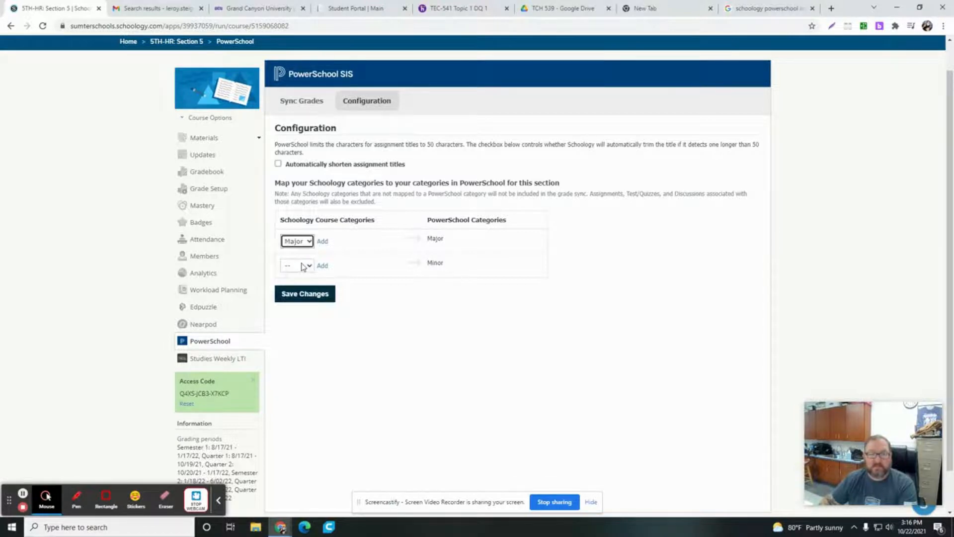
click(313, 268)
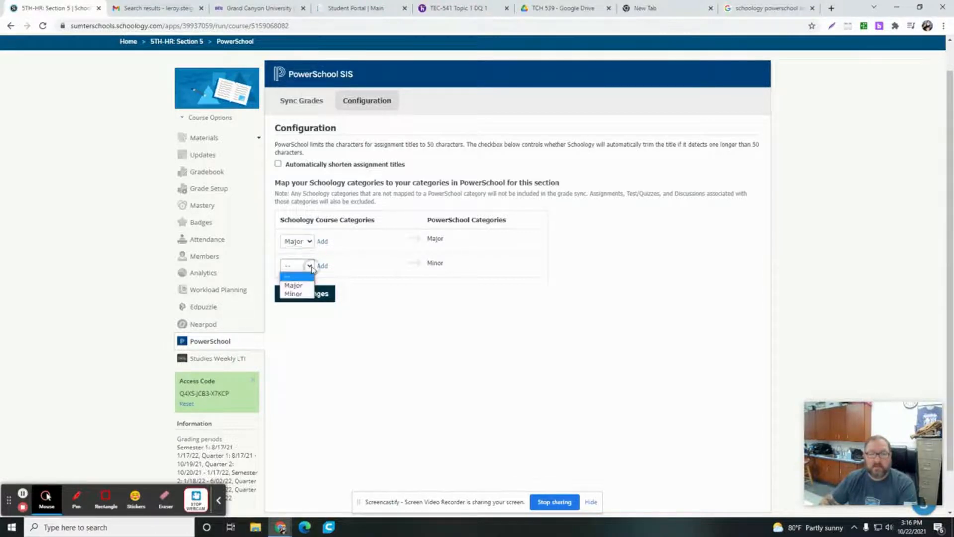
click(306, 295)
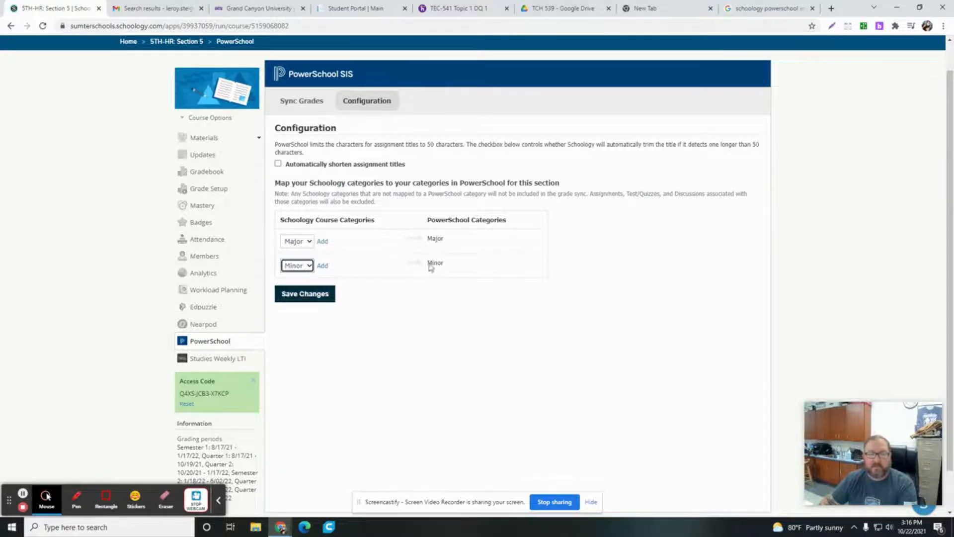
click(279, 164)
click(316, 297)
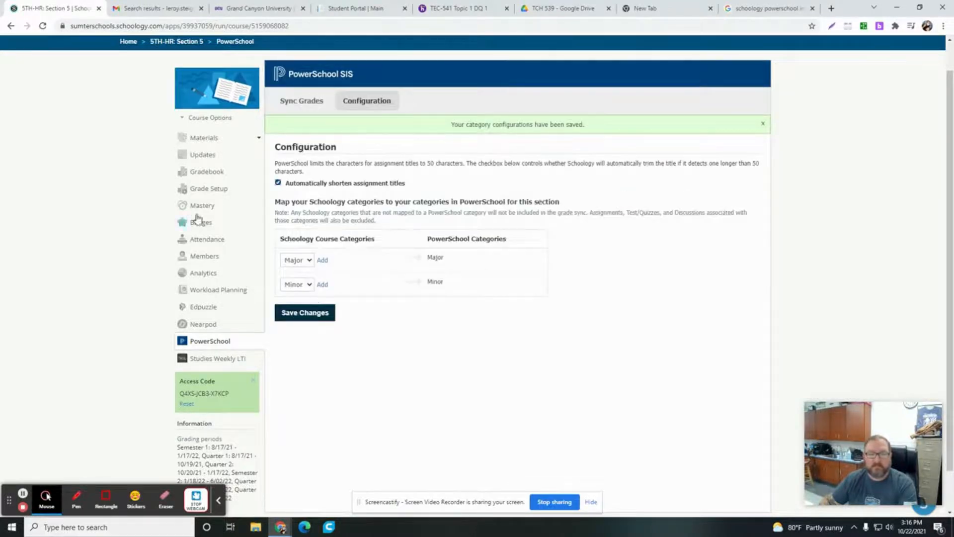
In the course gradebook, start a new assignment named Testing with a due date of 10/22/21
click(207, 174)
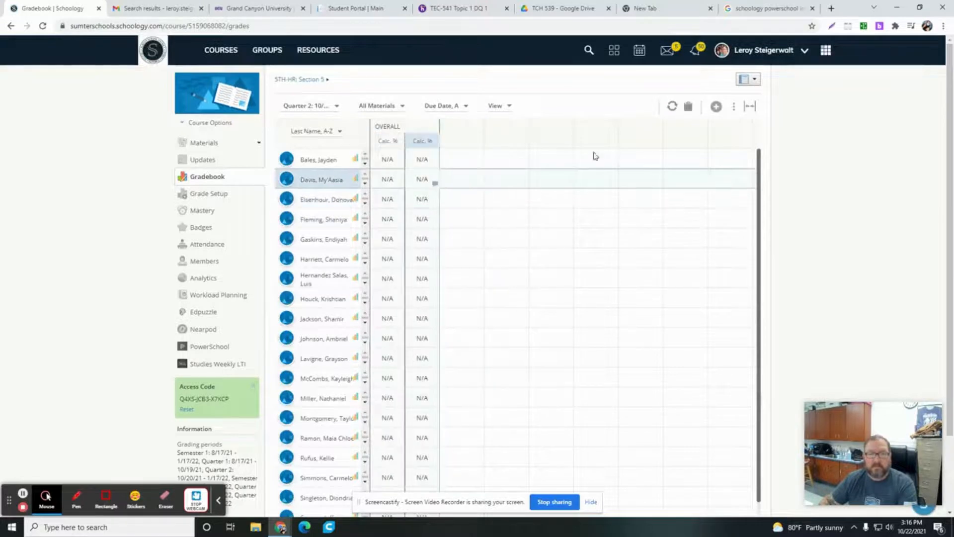
click(717, 107)
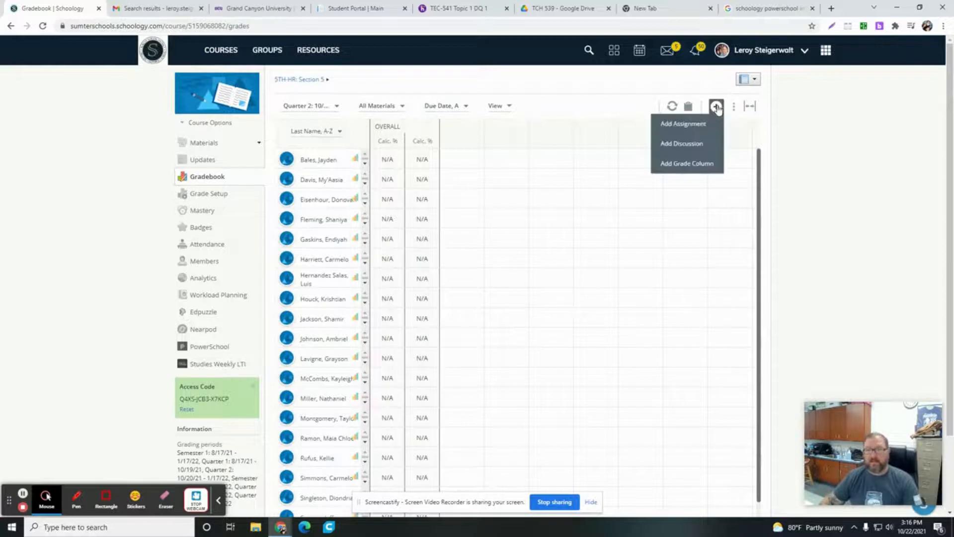
click(692, 125)
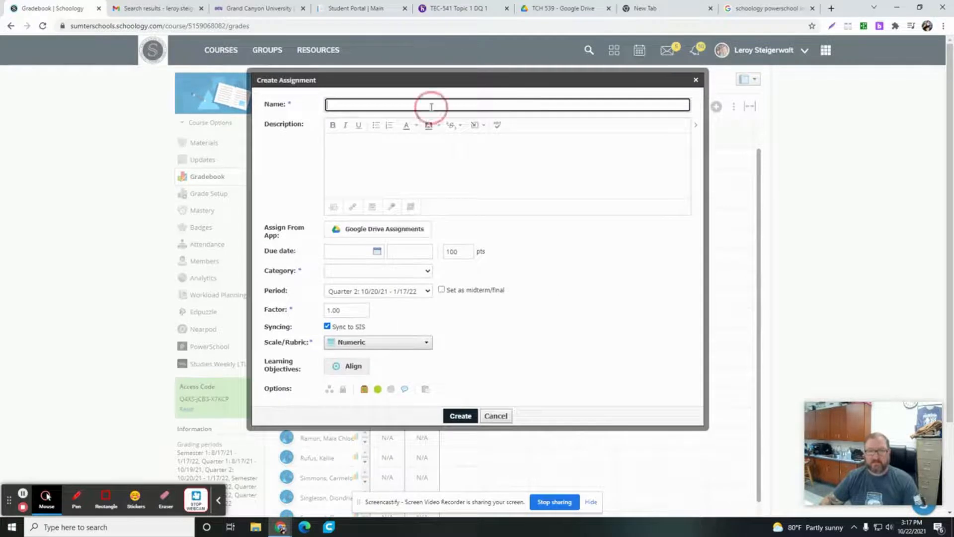
text(Testing)
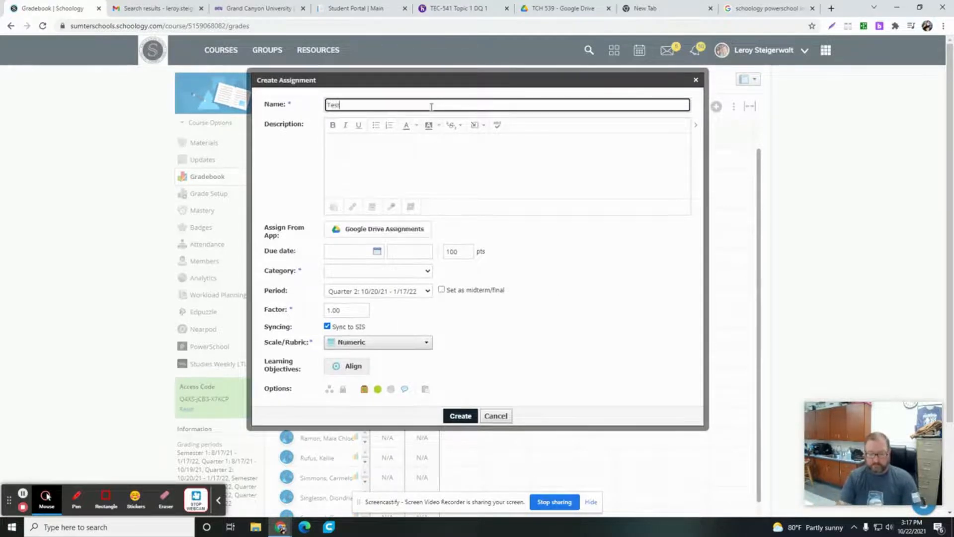
click(376, 252)
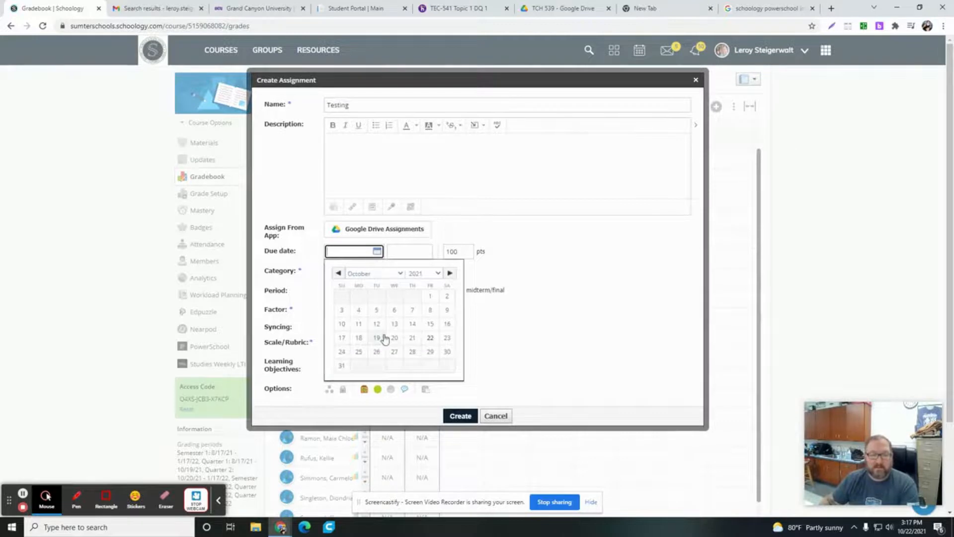
click(430, 338)
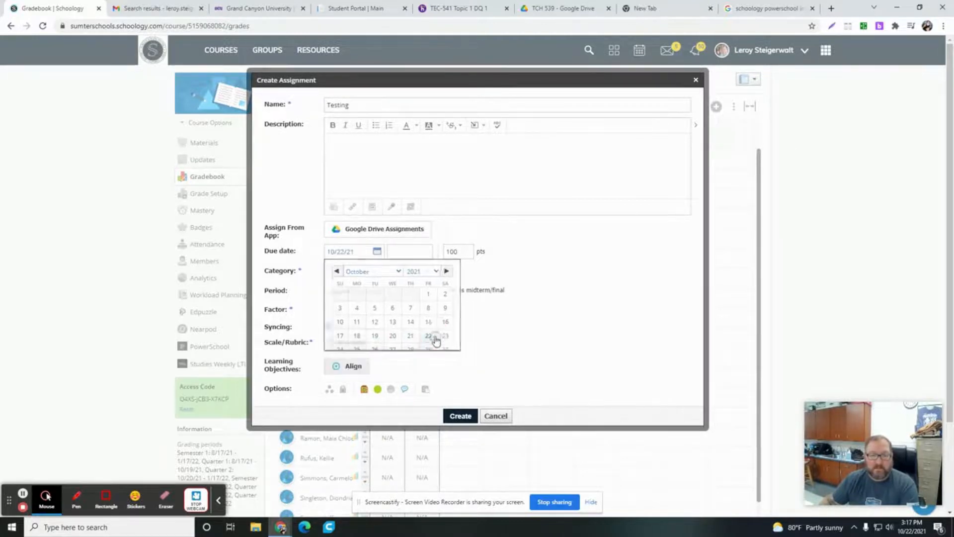
Assign the new assignment to the Minor category with the Uniform Grading Scale, and create it
click(426, 274)
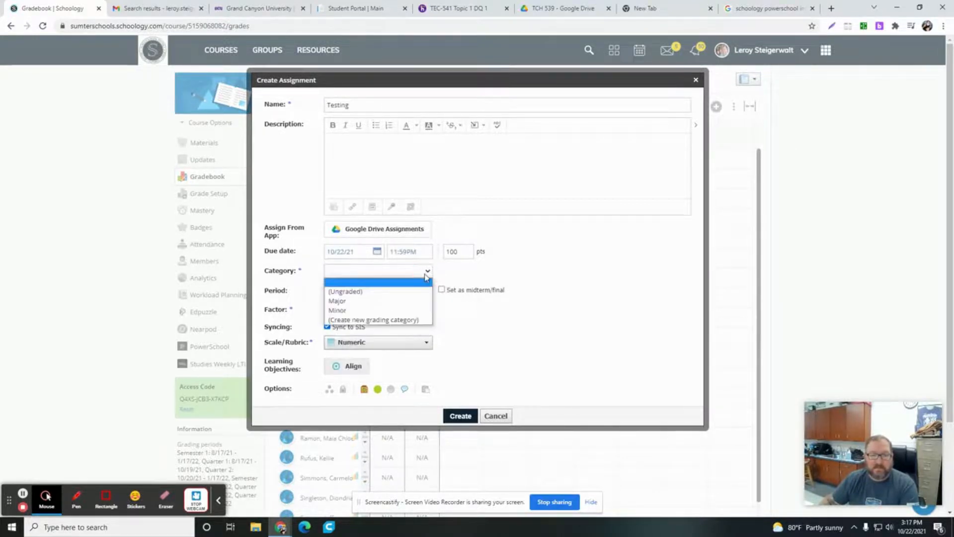
click(340, 311)
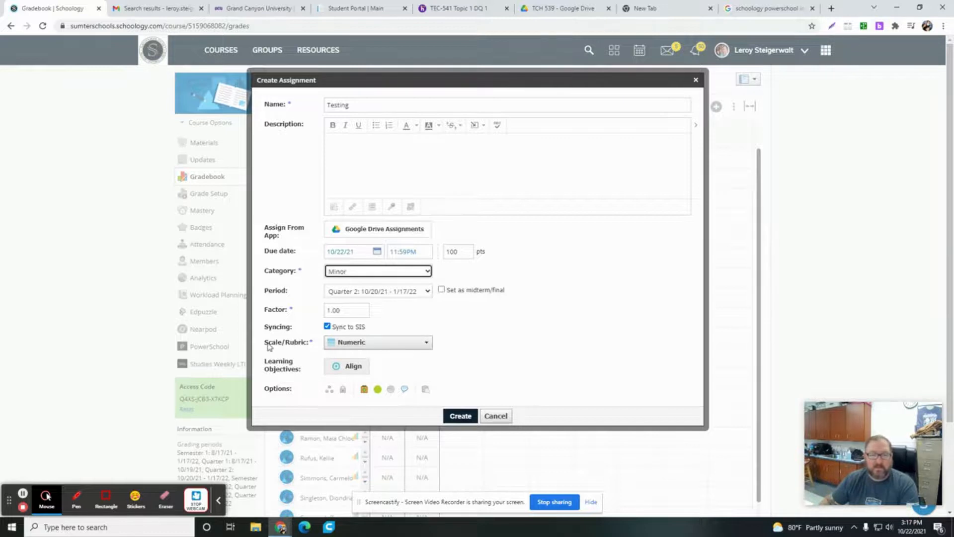
click(429, 344)
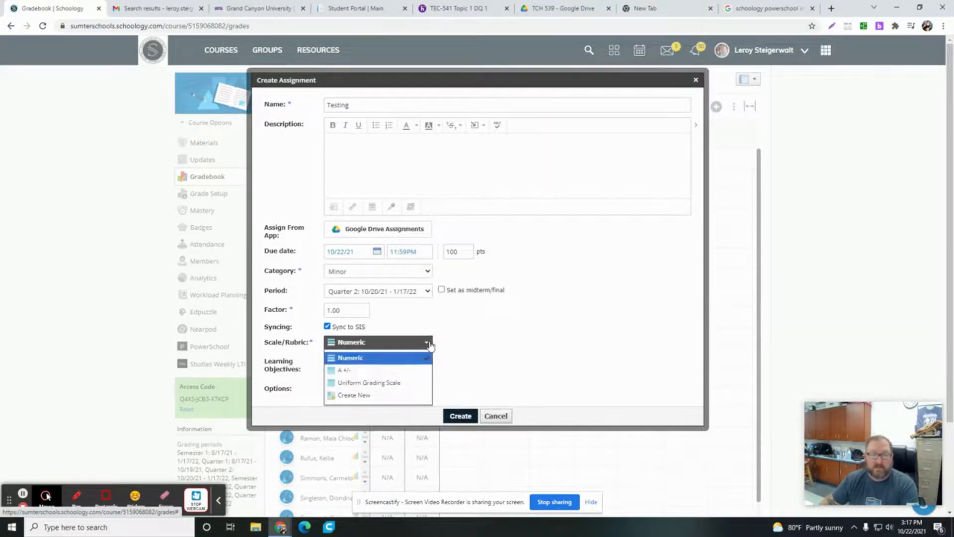
click(392, 387)
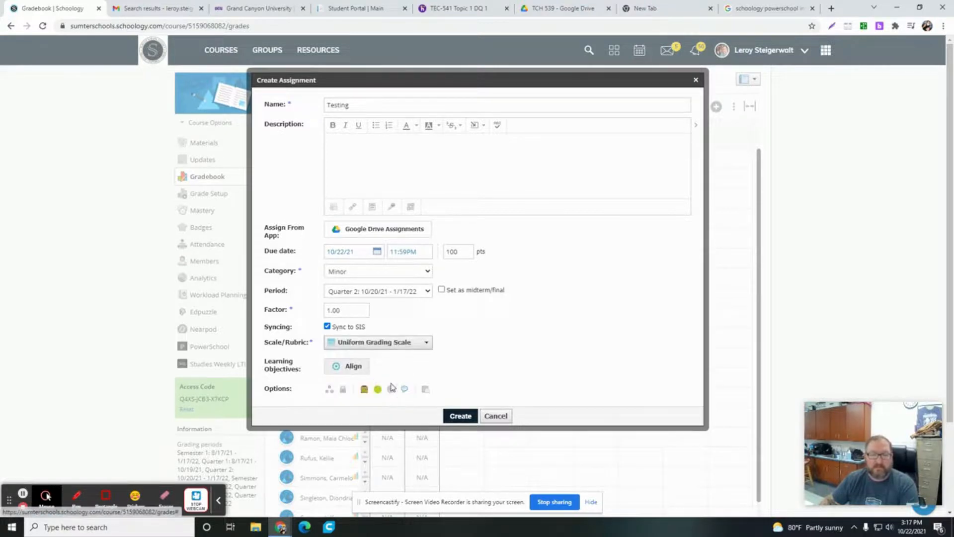
click(460, 416)
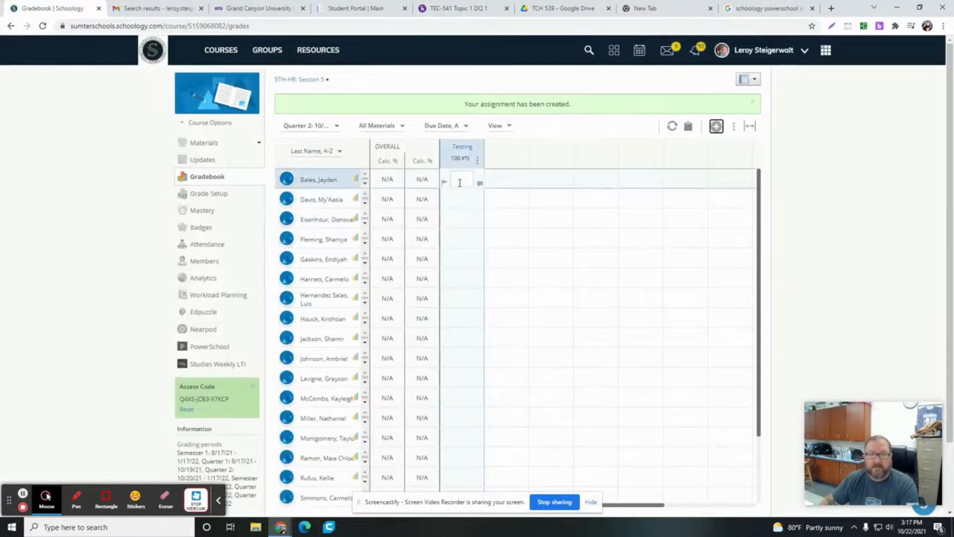
Give the first student in the gradebook a grade of 100 on the Testing assignment
click(460, 182)
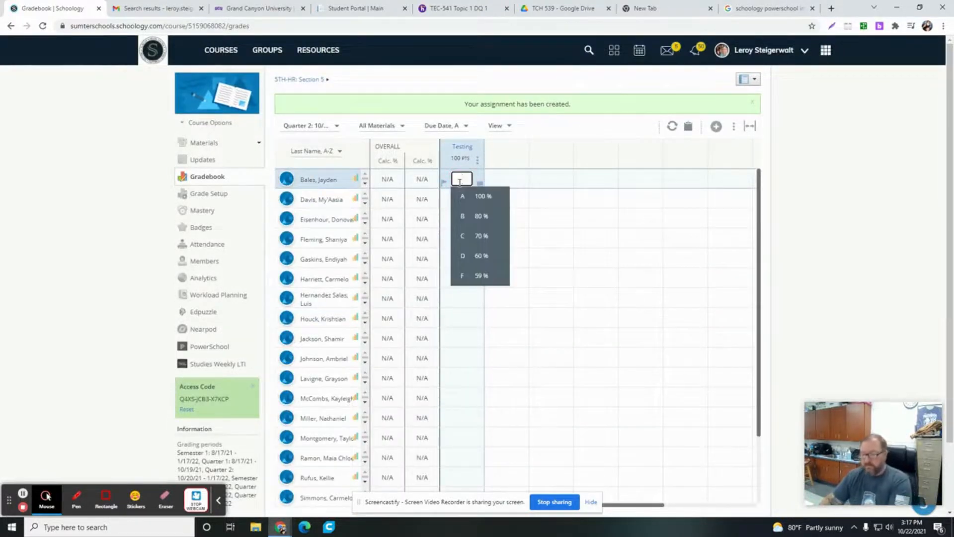
click(479, 196)
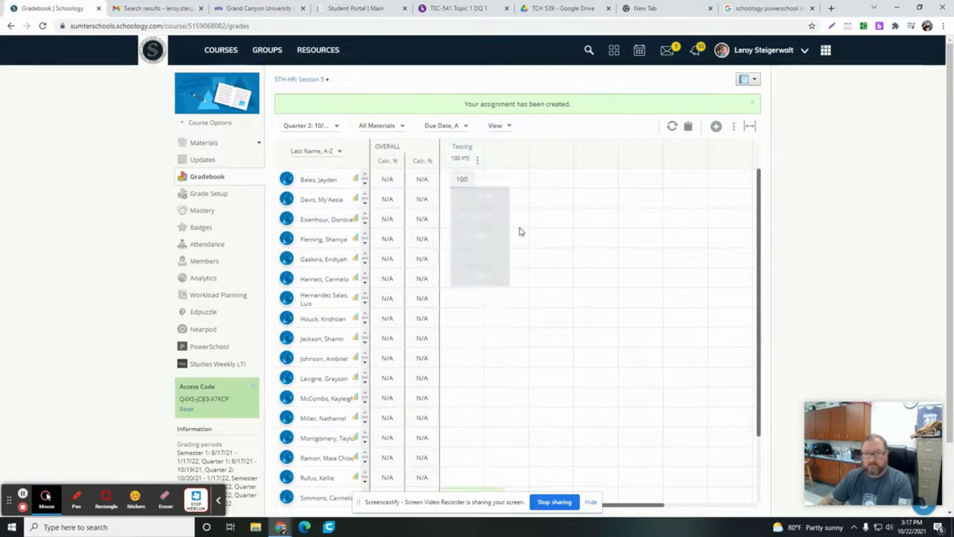